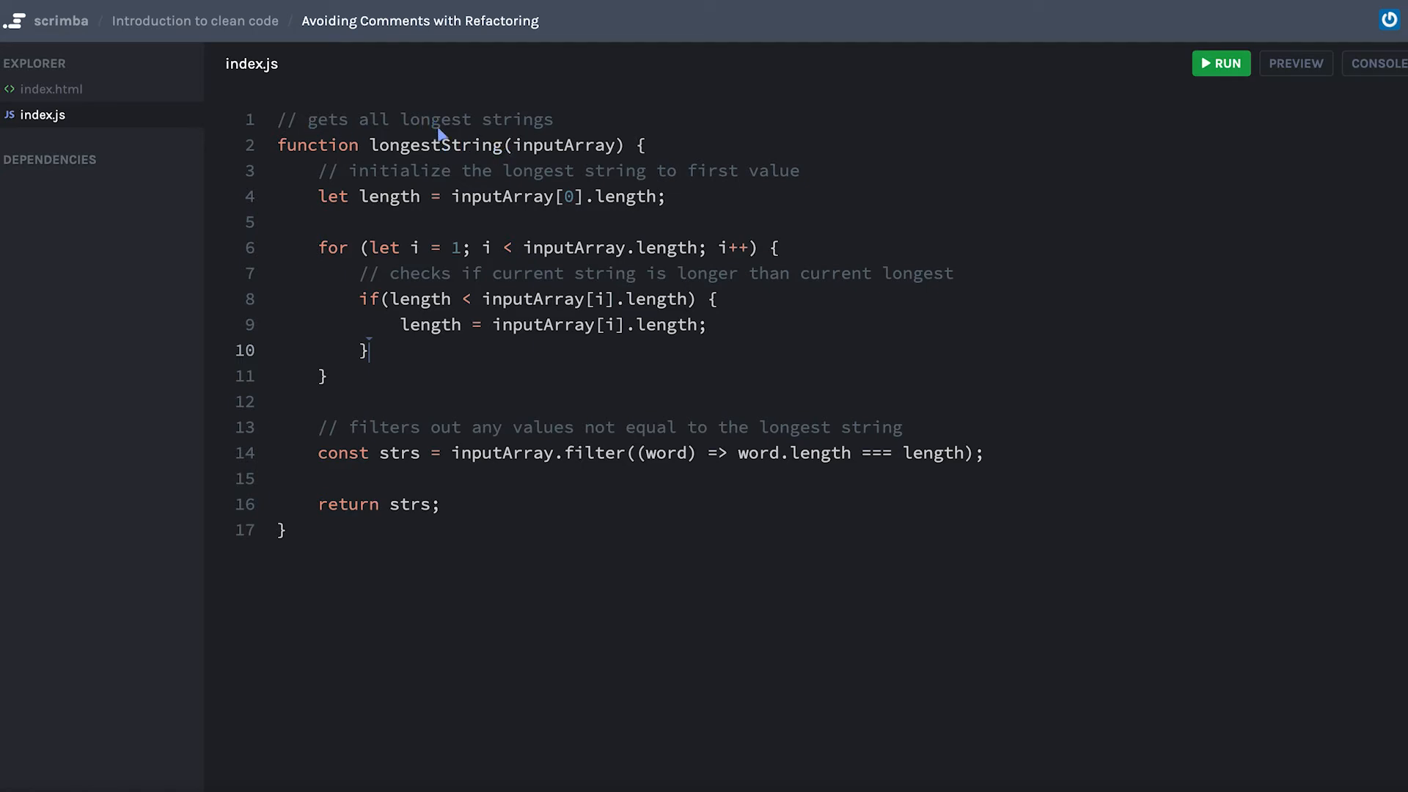
Delete the 'gets all longest strings' comment and its leftover empty line above the function
{"action": "left_click_drag", "start_coordinate": [562, 119], "coordinate": [268, 119]}
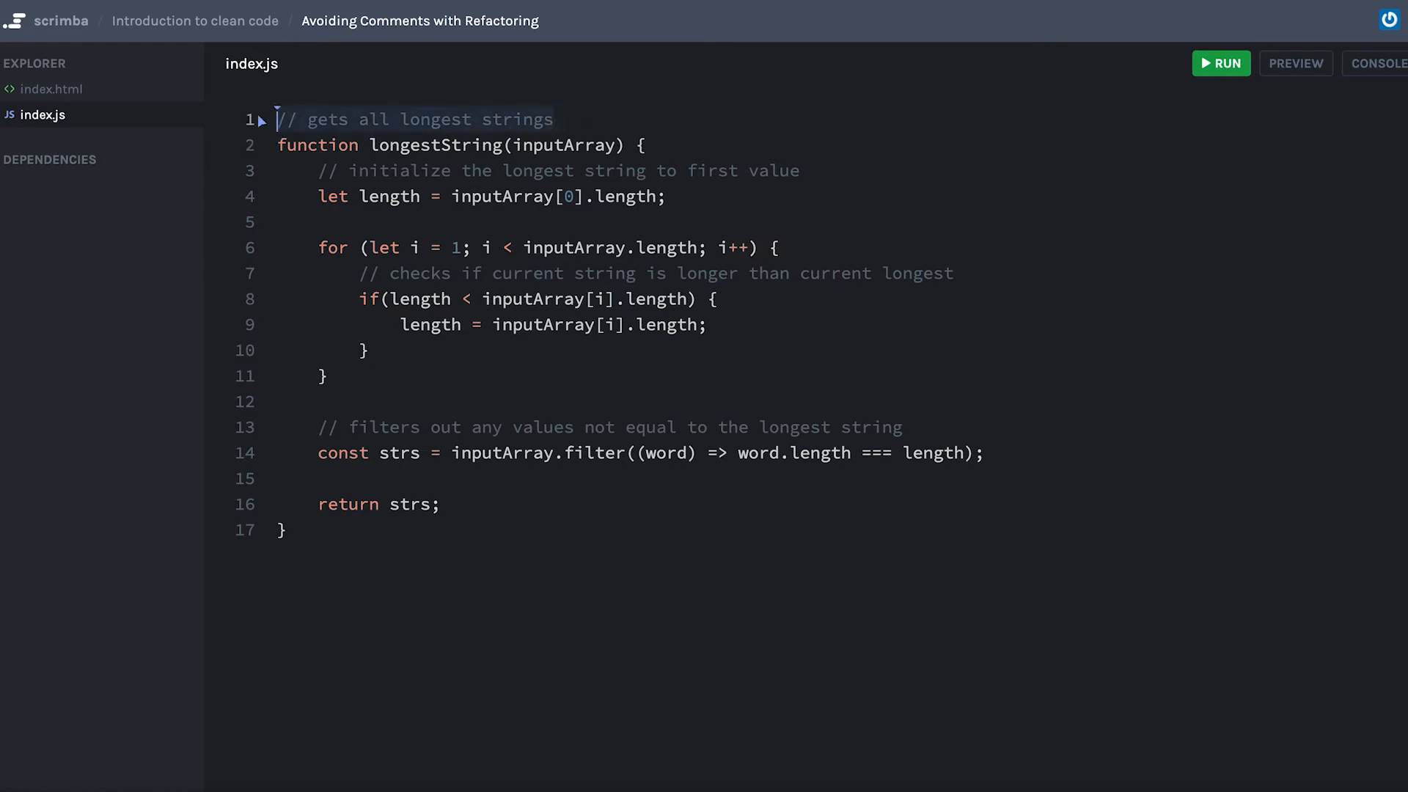
{"action": "key", "text": "BackSpace"}
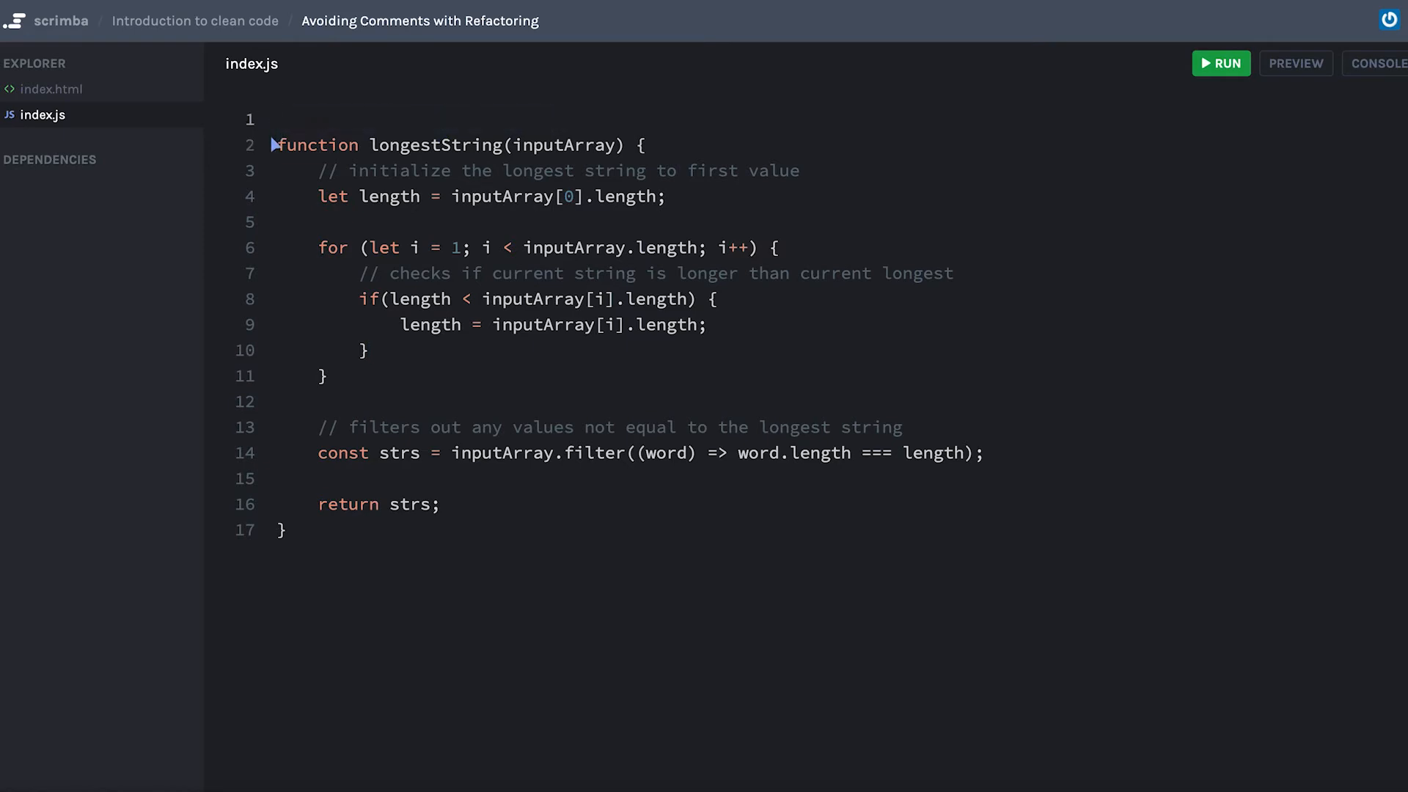
{"action": "key", "text": "Delete"}
Rename the function longestString to getLongestStrings
{"action": "double_click", "coordinate": [421, 121]}
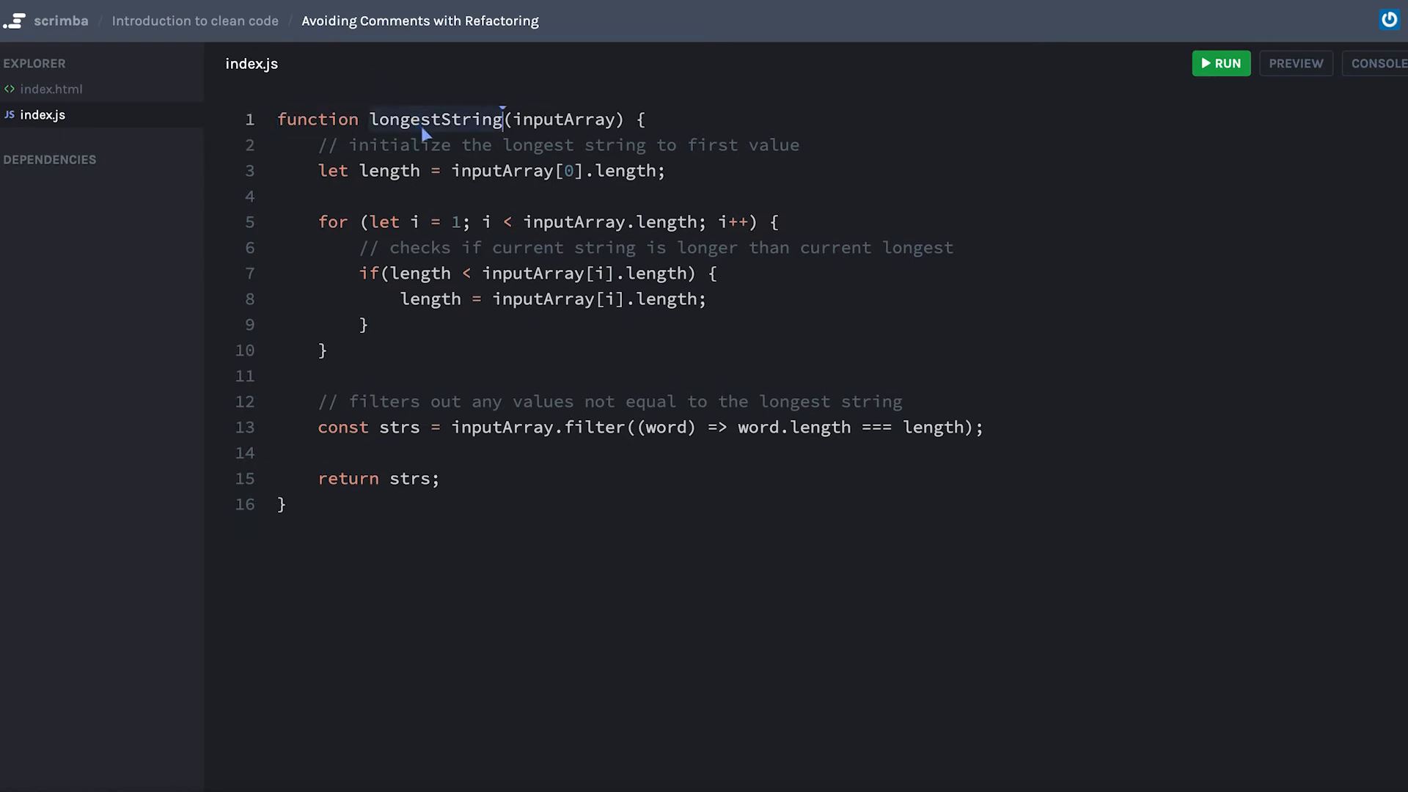
{"action": "type", "text": "get"}
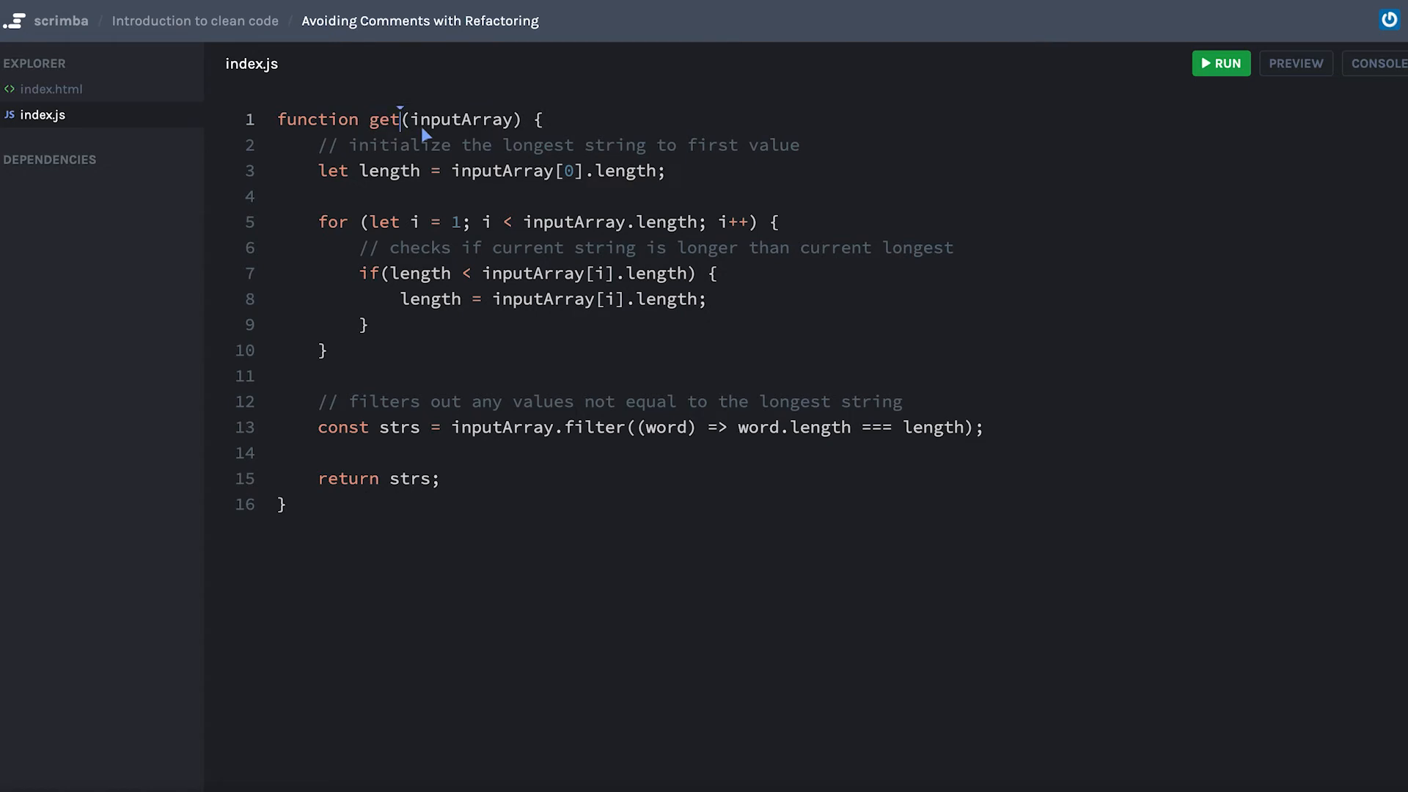
{"action": "type", "text": "LongestStrings"}
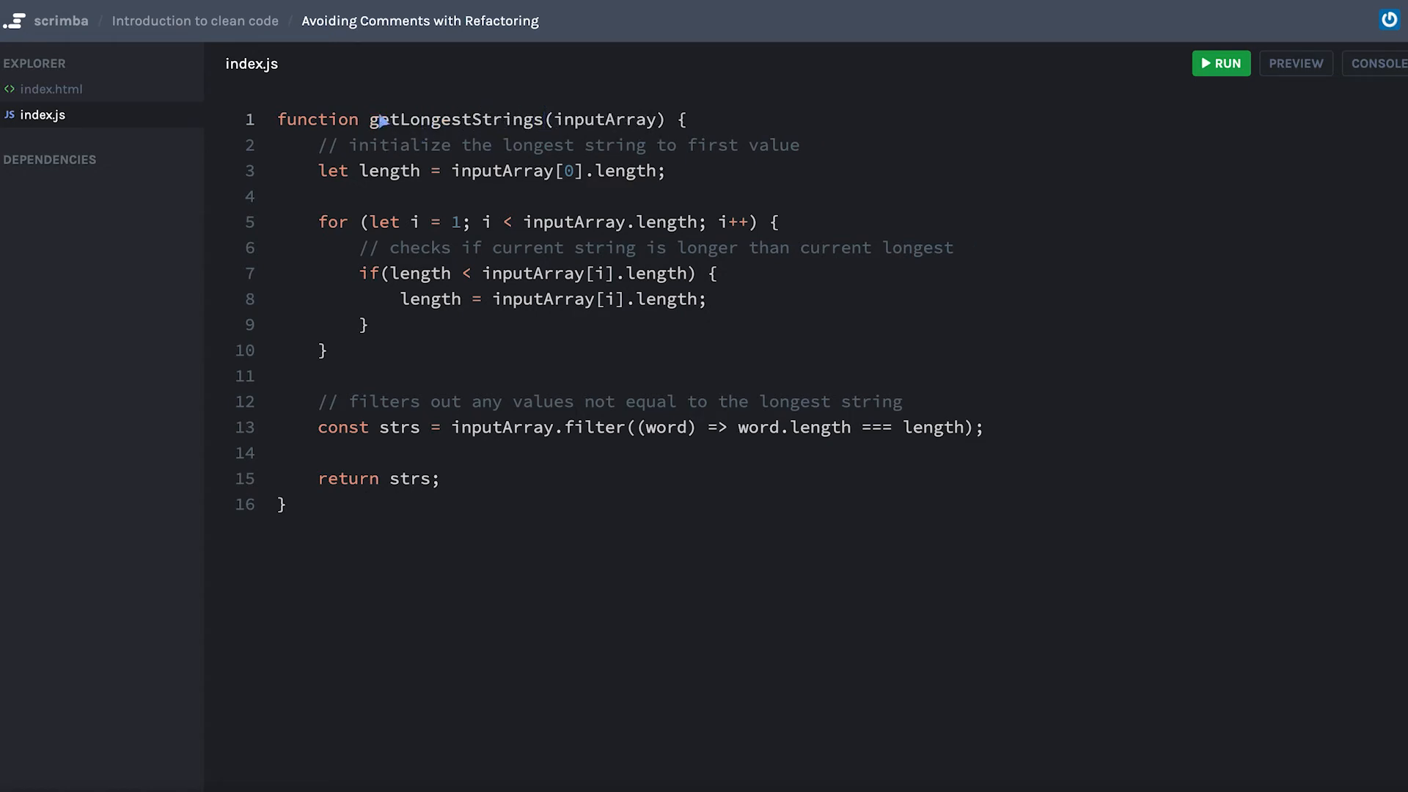
{"action": "left_click", "coordinate": [420, 119]}
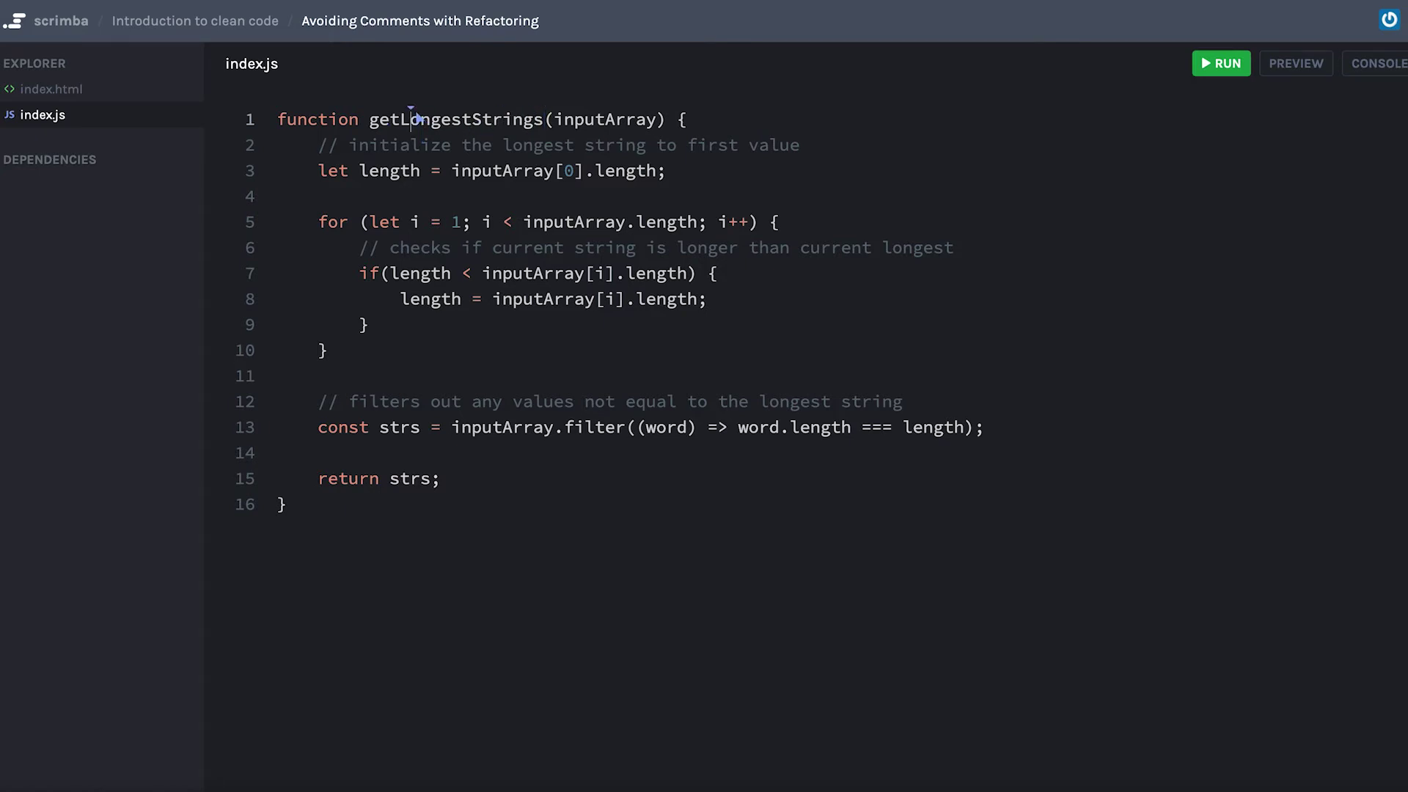
{"action": "left_click_drag", "start_coordinate": [542, 120], "coordinate": [512, 118]}
{"action": "left_click", "coordinate": [538, 119]}
Delete the initialize comment and rename the length declaration to longestWordLength, copying the new name
{"action": "left_click_drag", "start_coordinate": [850, 142], "coordinate": [260, 143]}
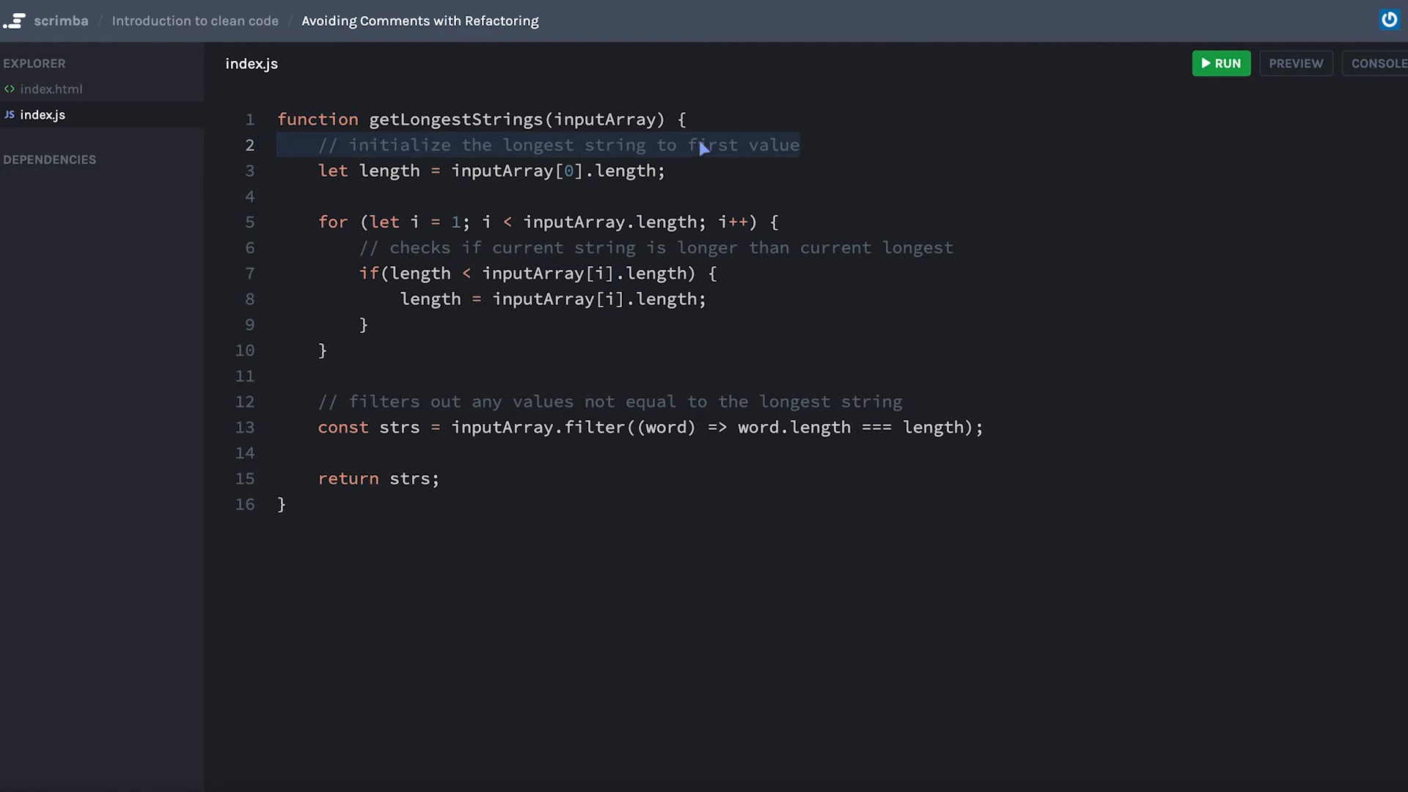
{"action": "key", "text": "BackSpace"}
{"action": "key", "text": "BackSpace"}
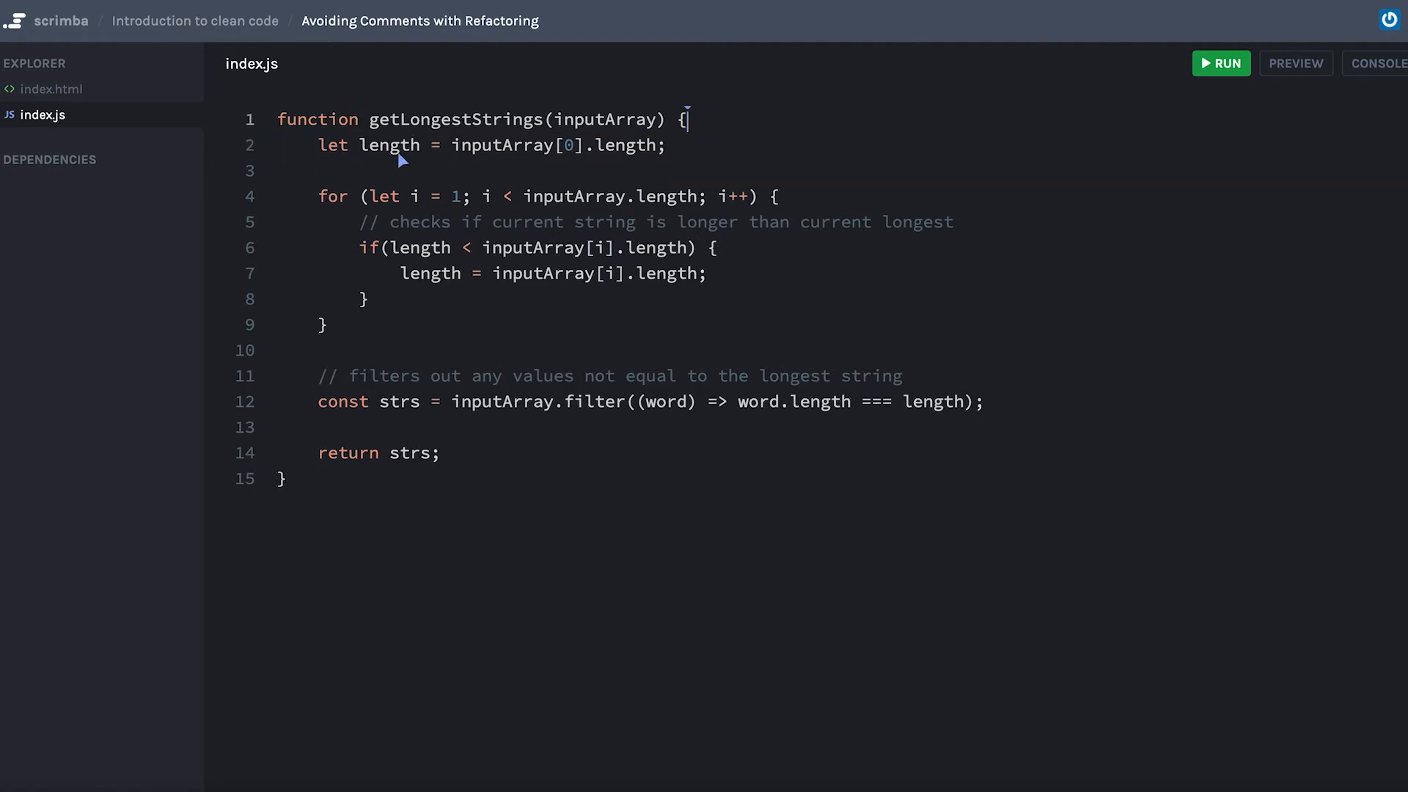
{"action": "double_click", "coordinate": [402, 152]}
{"action": "type", "text": "longestWordLength"}
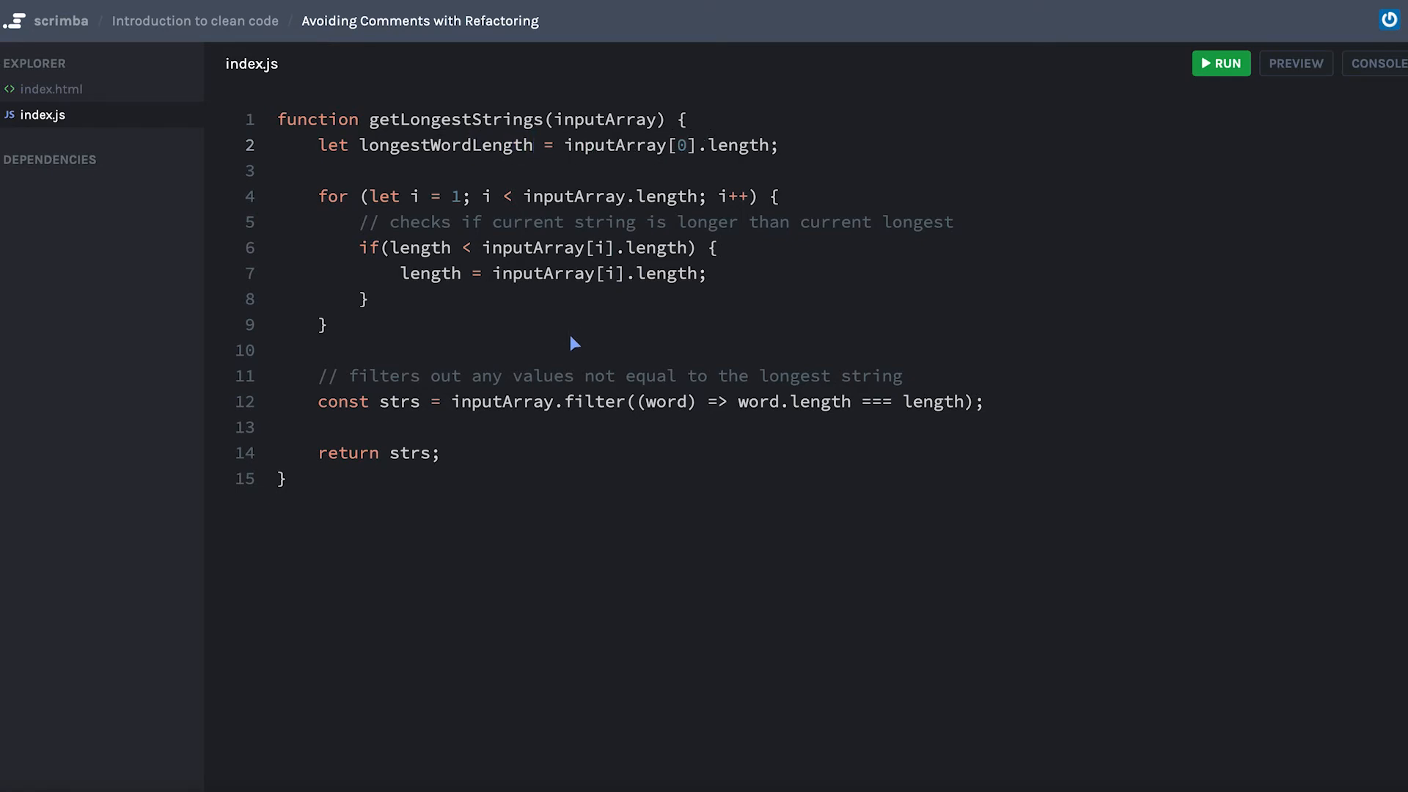
{"action": "double_click", "coordinate": [468, 149]}
{"action": "key", "text": "ctrl+c"}
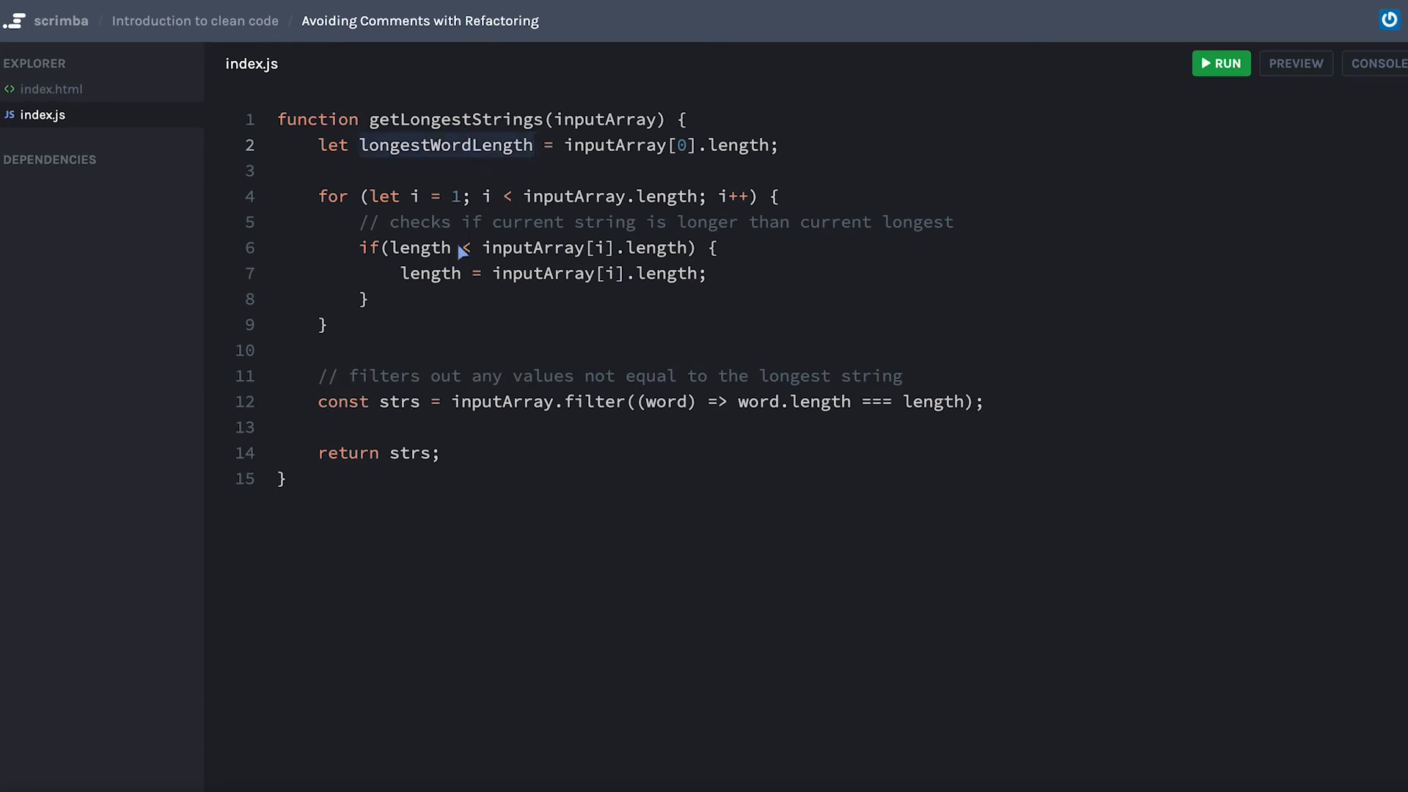
Replace length with longestWordLength in the if condition, the assignment and the filter comparison
{"action": "left_click", "coordinate": [423, 250]}
{"action": "double_click", "coordinate": [424, 250]}
{"action": "key", "text": "ctrl+v"}
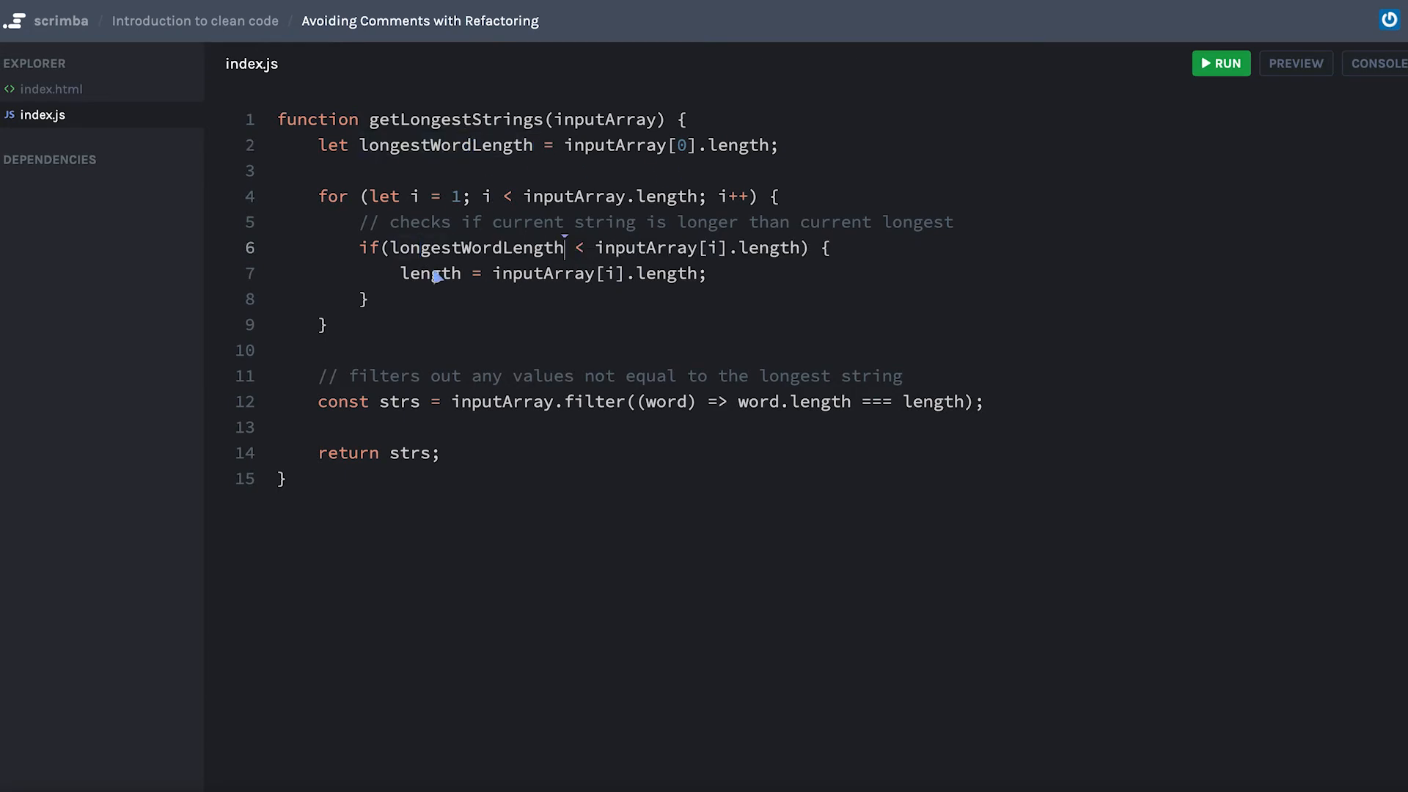
{"action": "double_click", "coordinate": [434, 274]}
{"action": "key", "text": "ctrl+v"}
{"action": "double_click", "coordinate": [930, 402]}
{"action": "key", "text": "ctrl+v"}
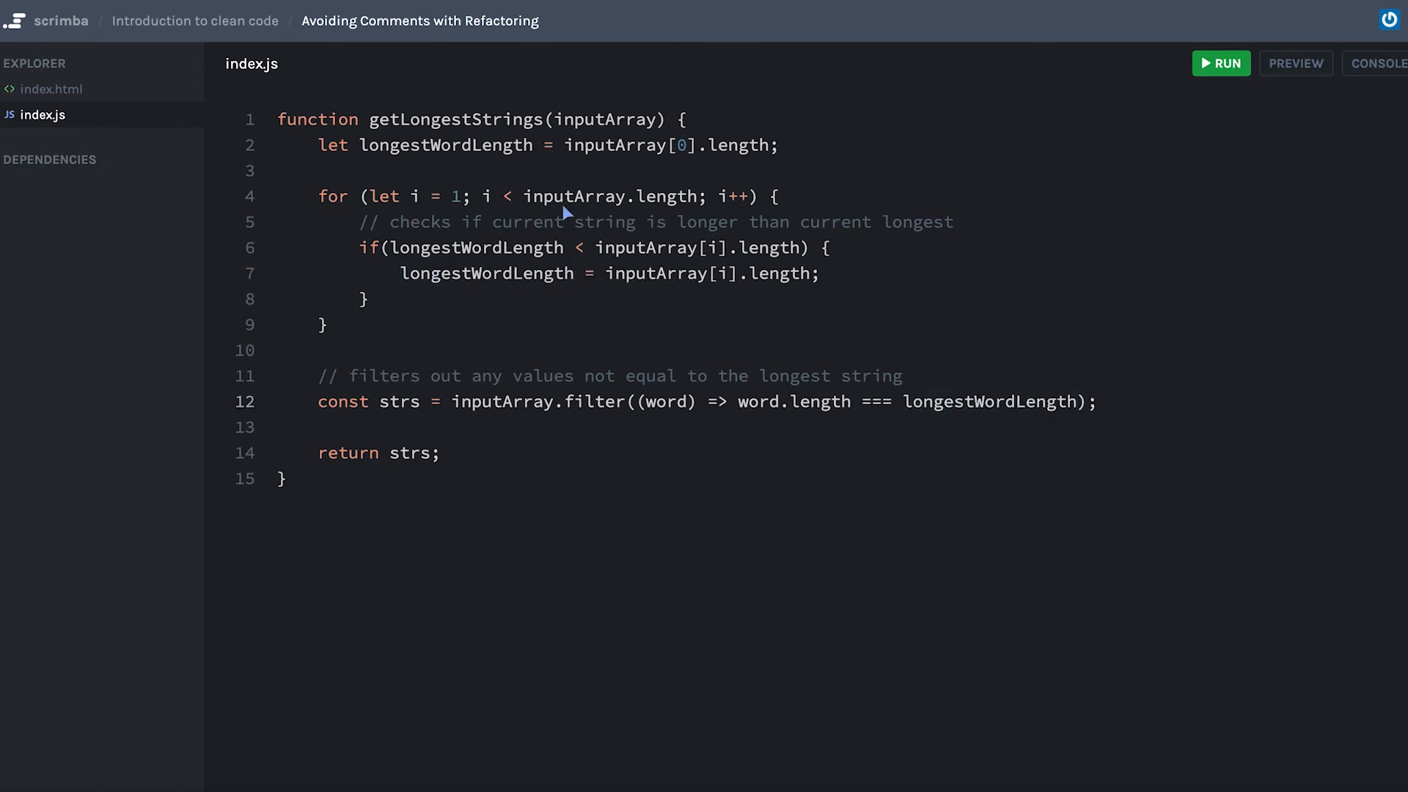
Delete the 'checks if current string' comment inside the for loop
{"action": "left_click", "coordinate": [351, 223]}
{"action": "left_click_drag", "start_coordinate": [953, 223], "coordinate": [290, 224]}
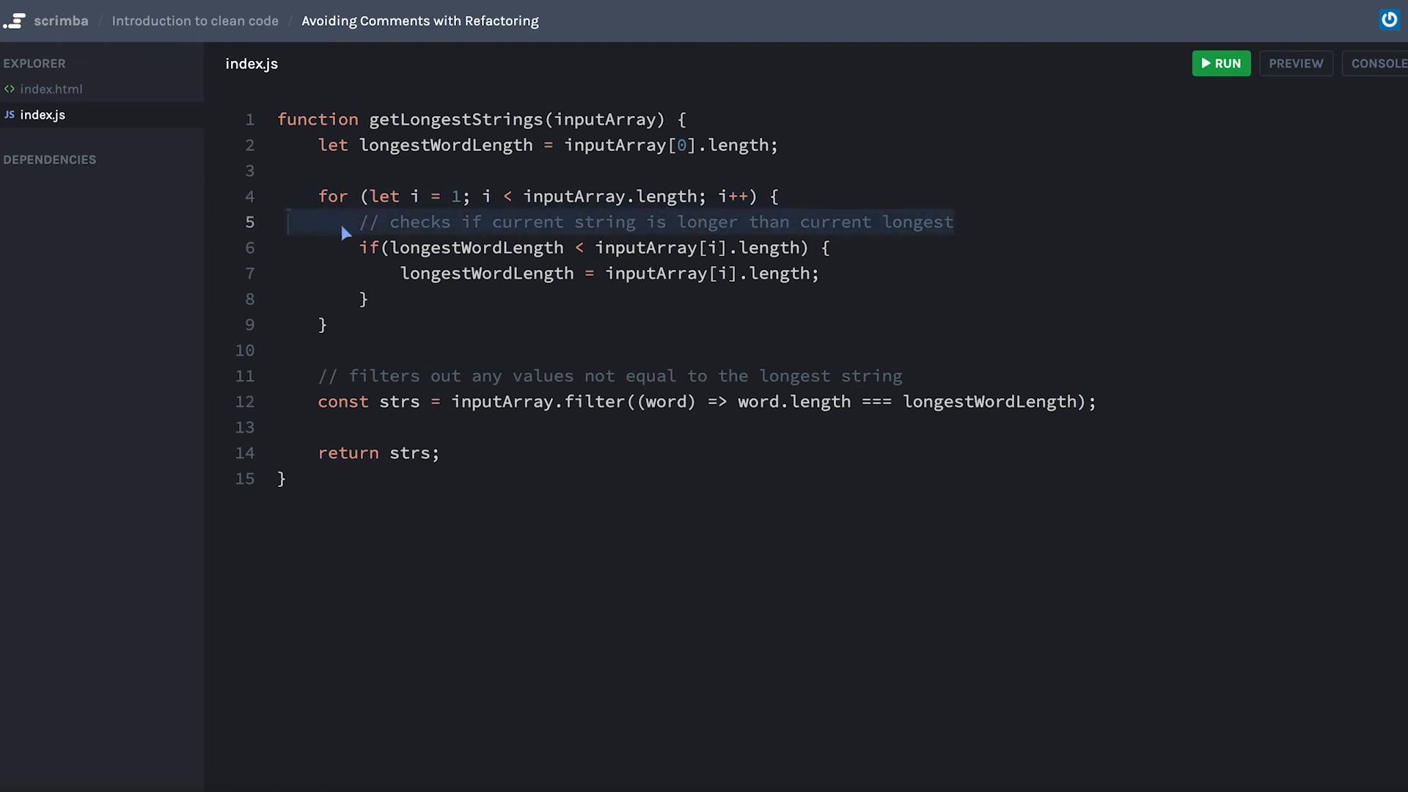
{"action": "key", "text": "BackSpace"}
{"action": "key", "text": "BackSpace"}
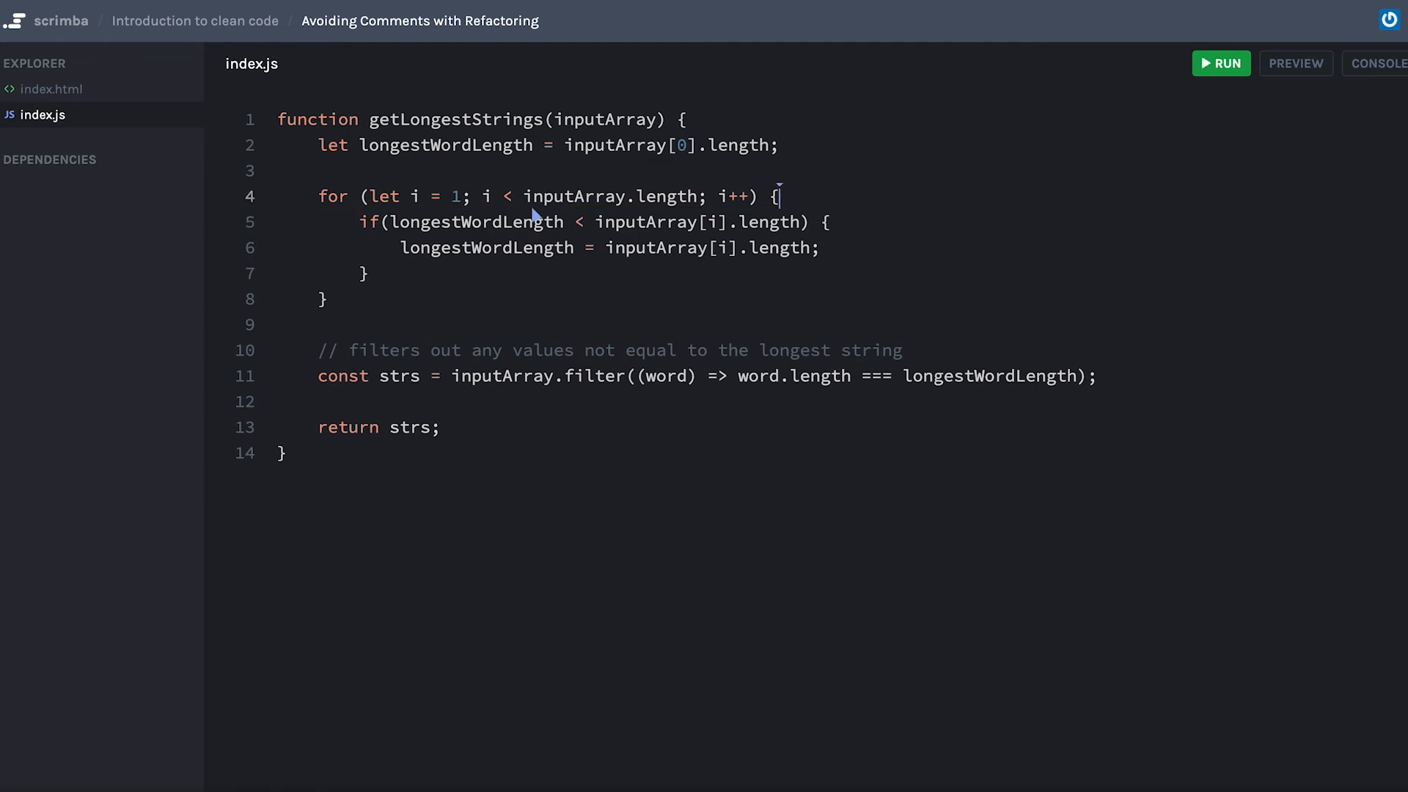
Highlight the if condition, inputArray[i].length, the comparison and the loop block to review the logic
{"action": "left_click_drag", "start_coordinate": [809, 222], "coordinate": [390, 222]}
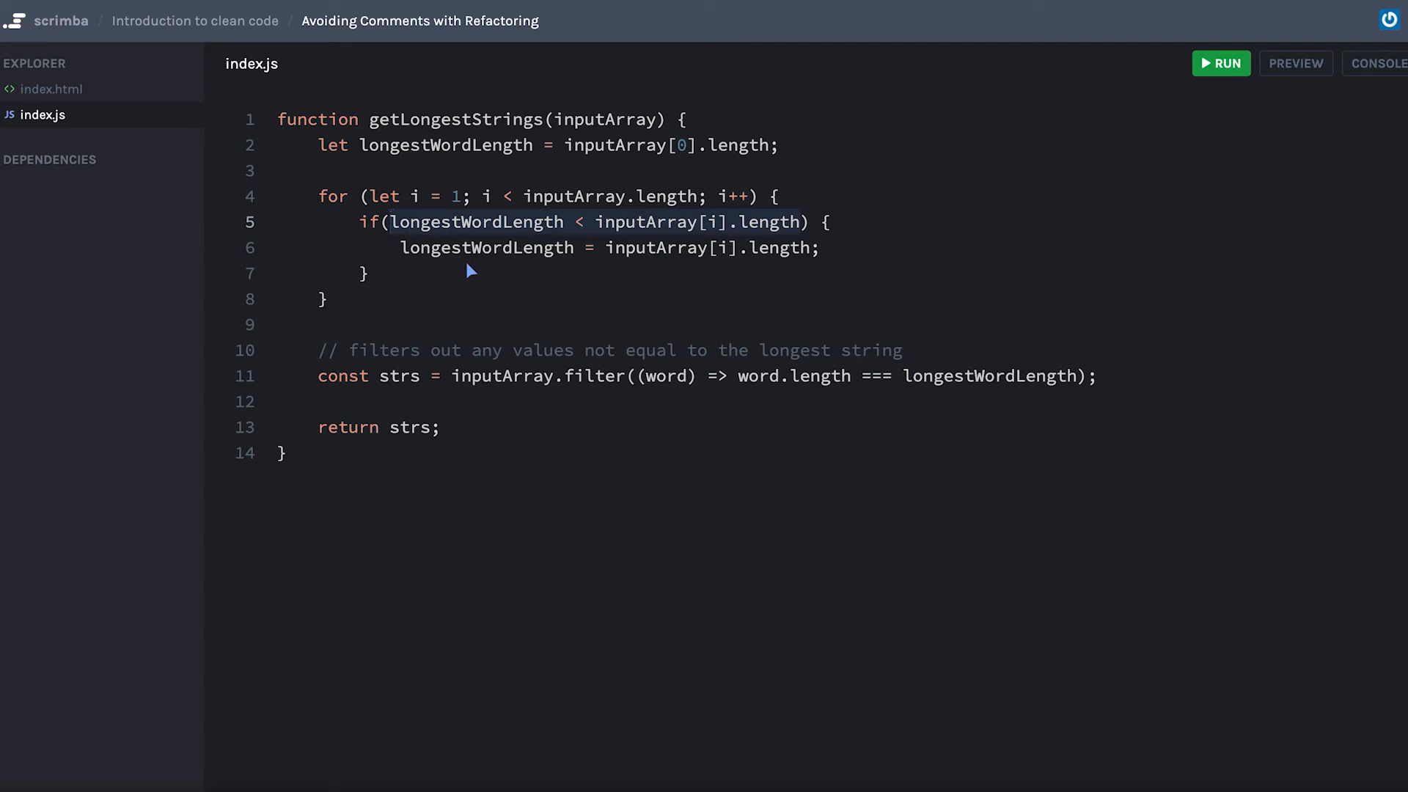
{"action": "left_click", "coordinate": [583, 287]}
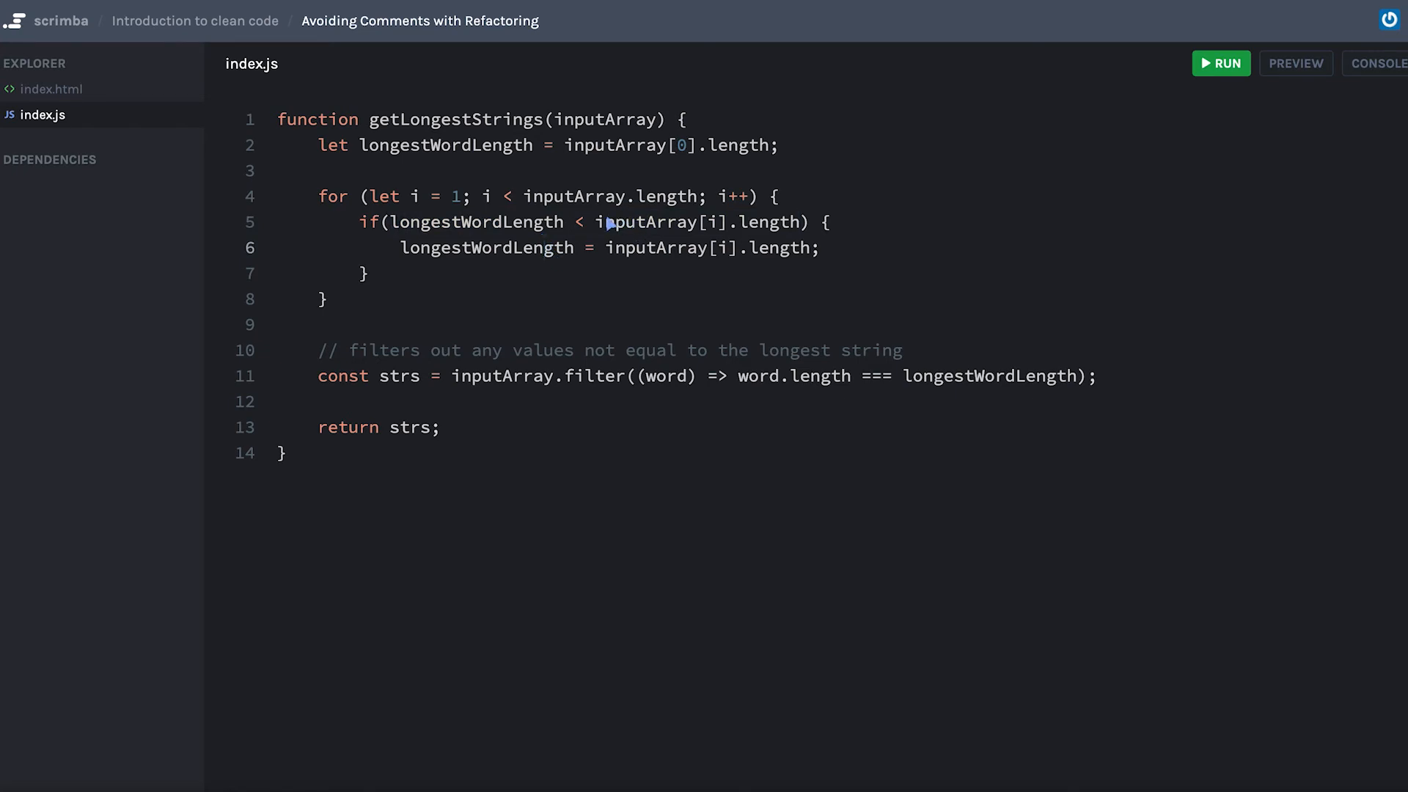
{"action": "left_click_drag", "start_coordinate": [599, 224], "coordinate": [802, 223]}
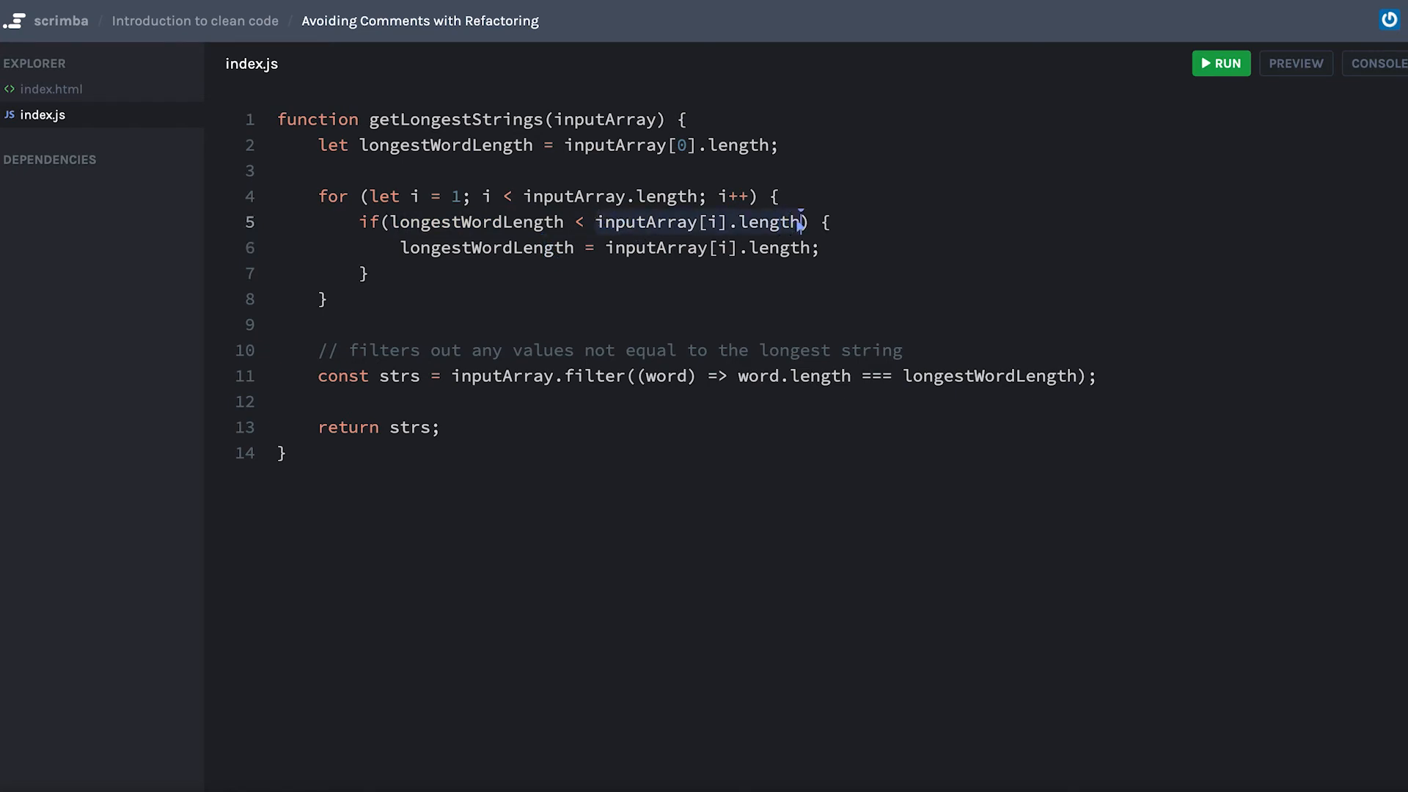
{"action": "left_click", "coordinate": [801, 221]}
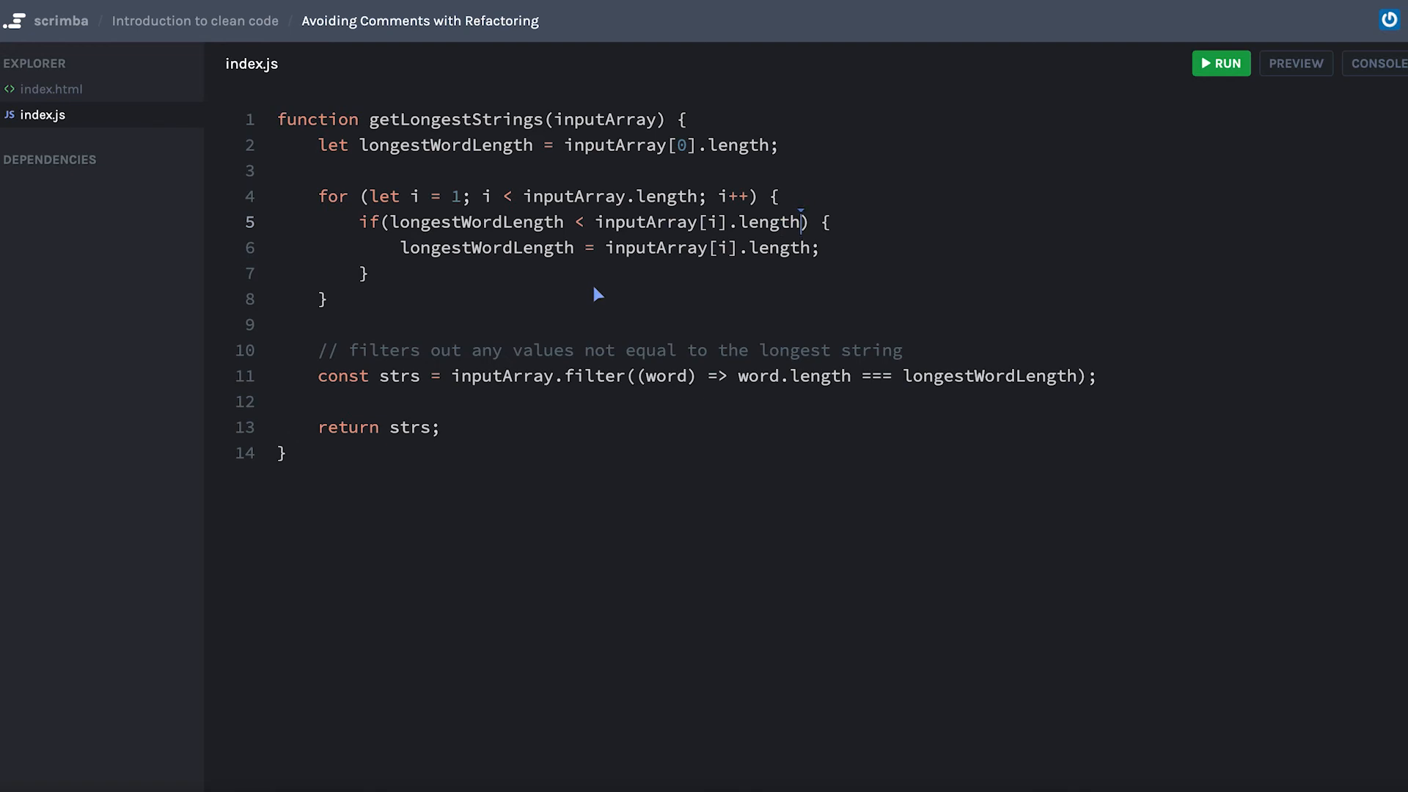
{"action": "left_click_drag", "start_coordinate": [390, 222], "coordinate": [657, 223]}
{"action": "left_click", "coordinate": [450, 221]}
{"action": "mouse_move", "coordinate": [511, 280]}
{"action": "left_mouse_down"}
{"action": "mouse_move", "coordinate": [276, 221]}
{"action": "mouse_move", "coordinate": [276, 196]}
{"action": "left_mouse_up"}
{"action": "left_click", "coordinate": [414, 284]}
Delete the '// filters out…' comment above the filter line
{"action": "mouse_move", "coordinate": [310, 348]}
{"action": "left_mouse_down"}
{"action": "mouse_move", "coordinate": [782, 328]}
{"action": "mouse_move", "coordinate": [952, 338]}
{"action": "left_mouse_up"}
{"action": "left_click", "coordinate": [625, 376]}
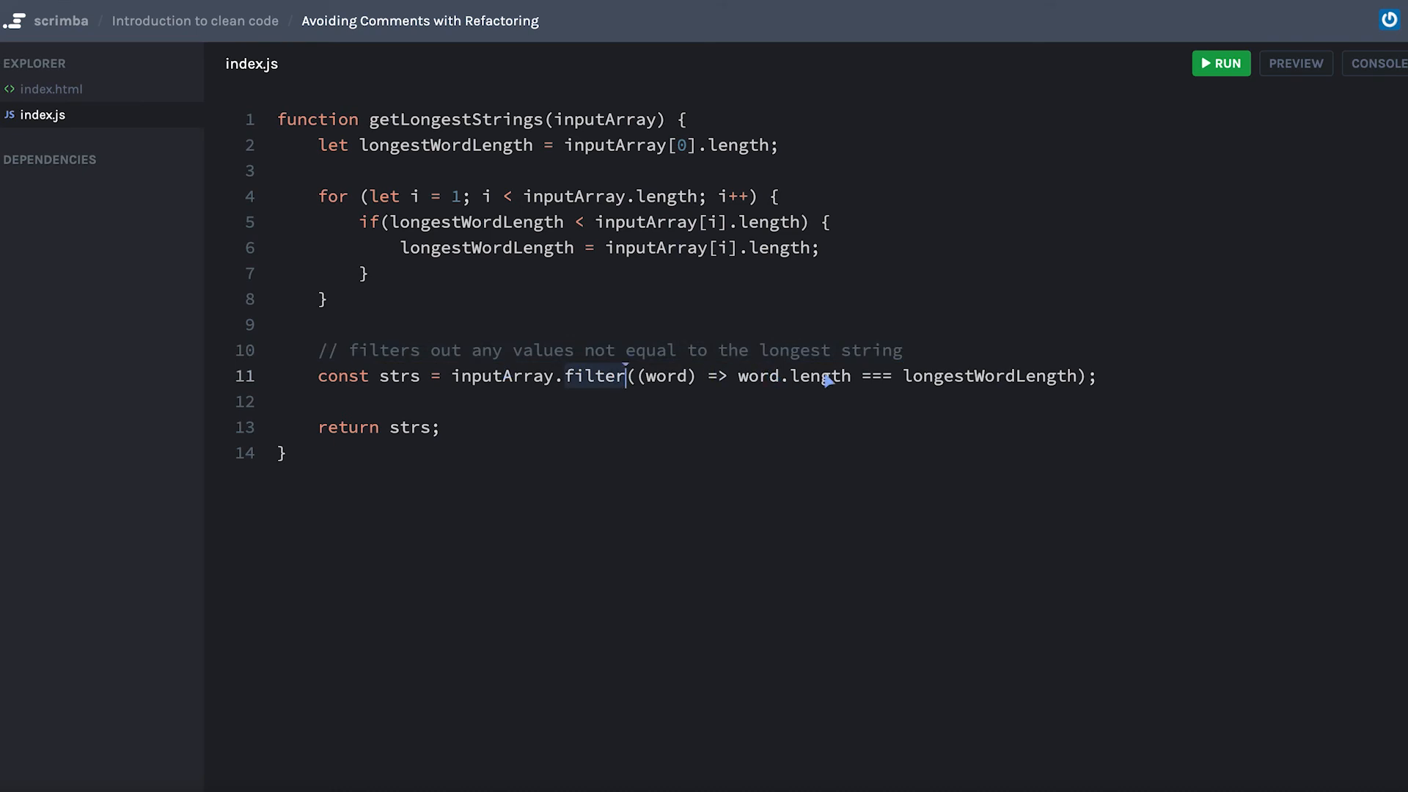
{"action": "left_click_drag", "start_coordinate": [966, 347], "coordinate": [300, 353]}
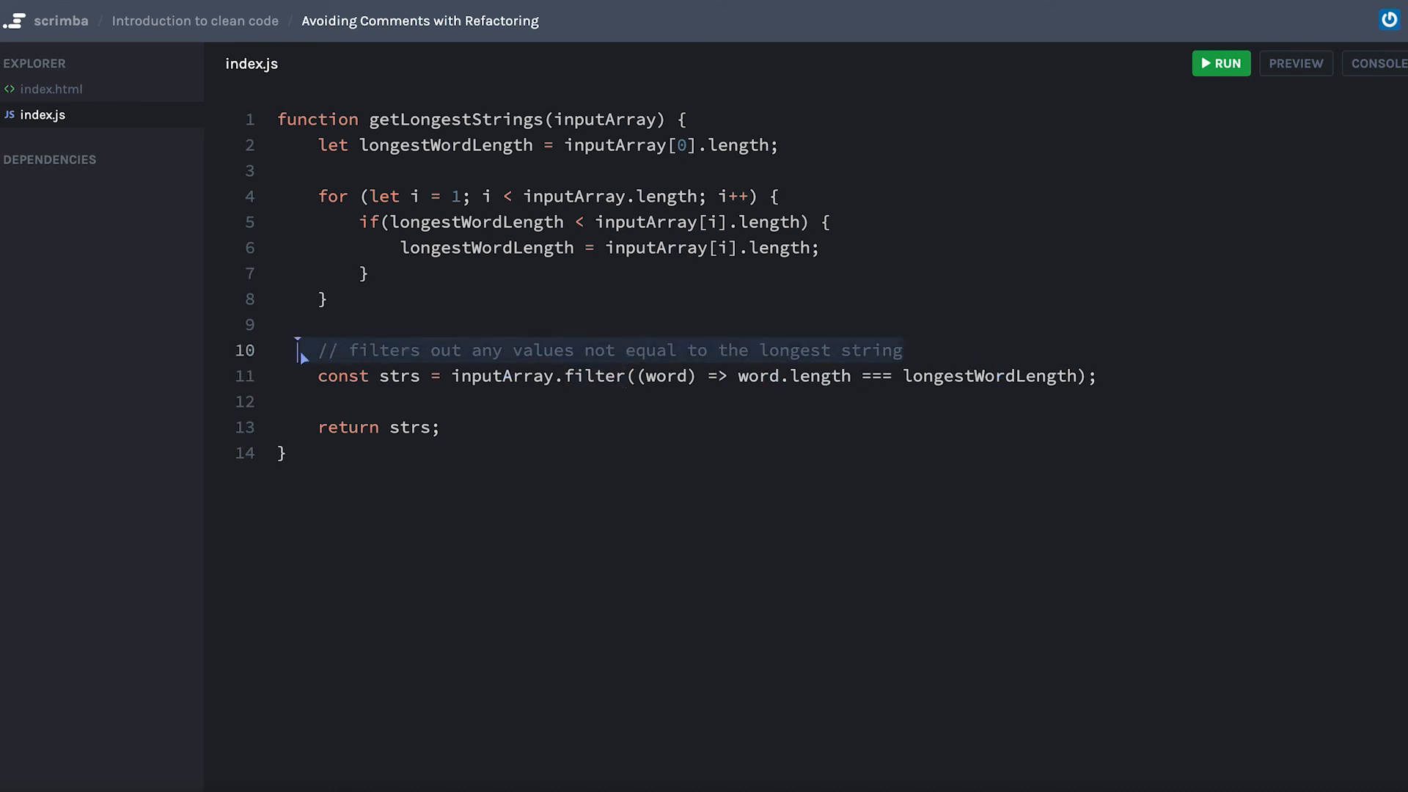
{"action": "key", "text": "BackSpace"}
{"action": "key", "text": "BackSpace"}
{"action": "key", "text": "BackSpace"}
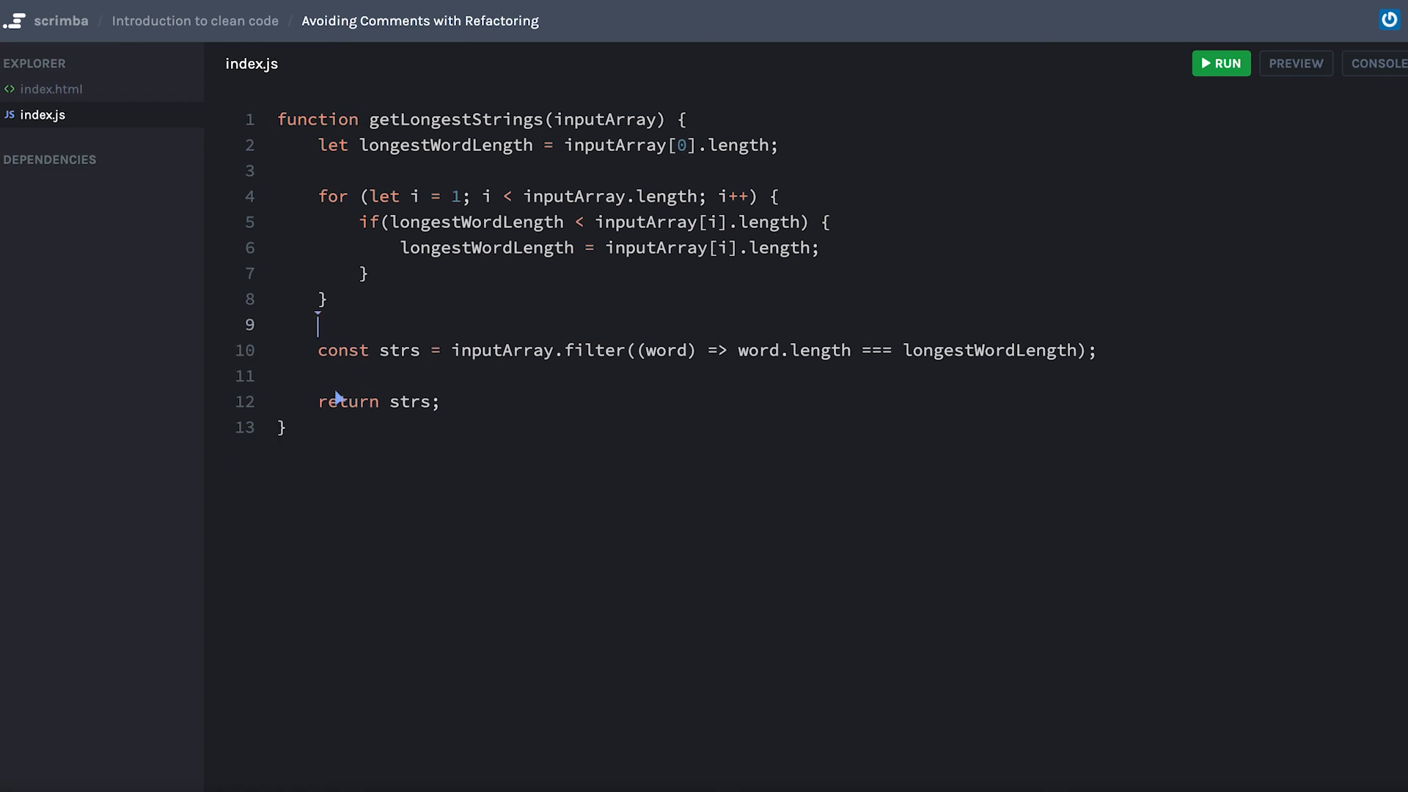
Rename strs to longestWords in its declaration and in the return statement
{"action": "double_click", "coordinate": [417, 352]}
{"action": "type", "text": "longestWords"}
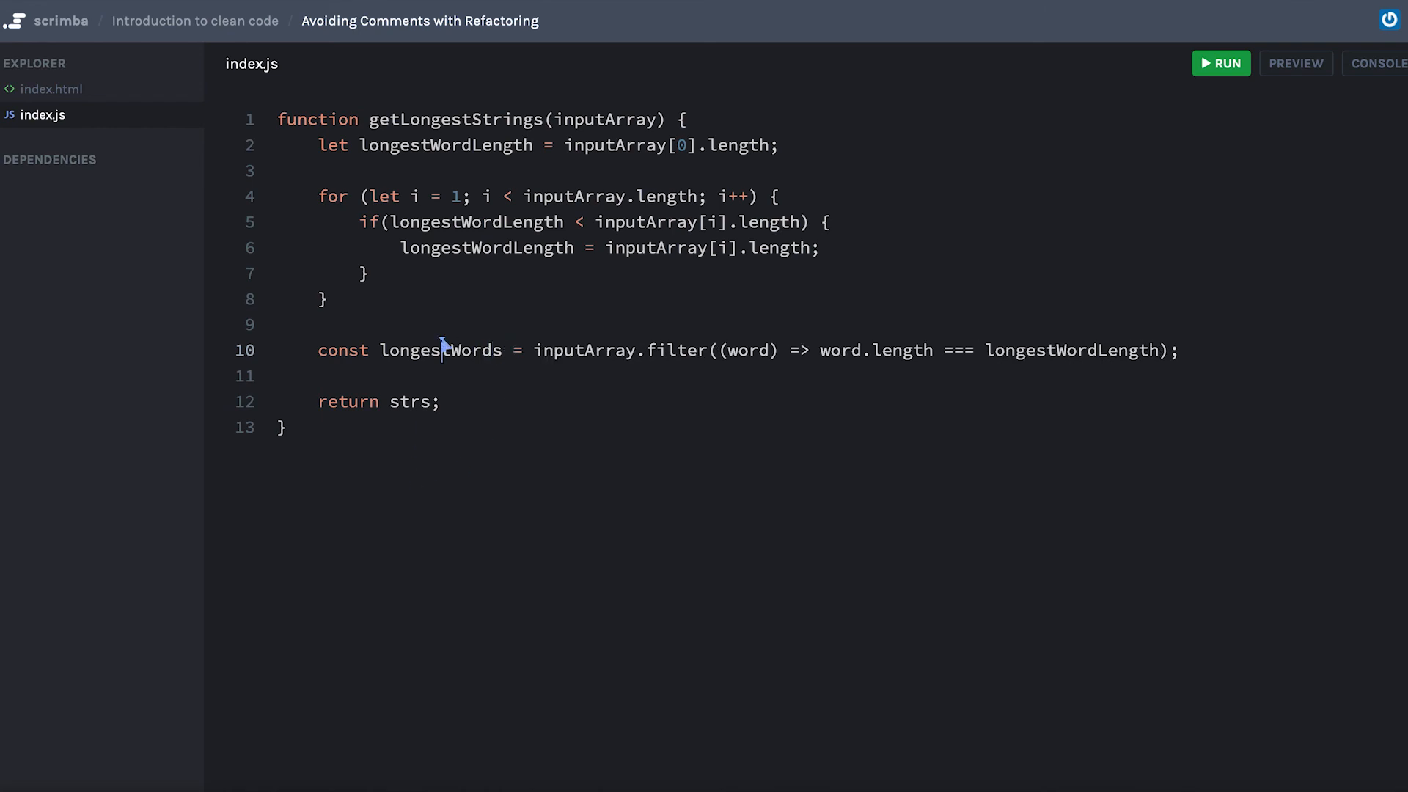
{"action": "double_click", "coordinate": [441, 350]}
{"action": "key", "text": "ctrl+c"}
{"action": "left_click", "coordinate": [427, 398]}
{"action": "double_click", "coordinate": [410, 401]}
{"action": "key", "text": "ctrl+v"}
{"action": "left_click", "coordinate": [632, 322]}
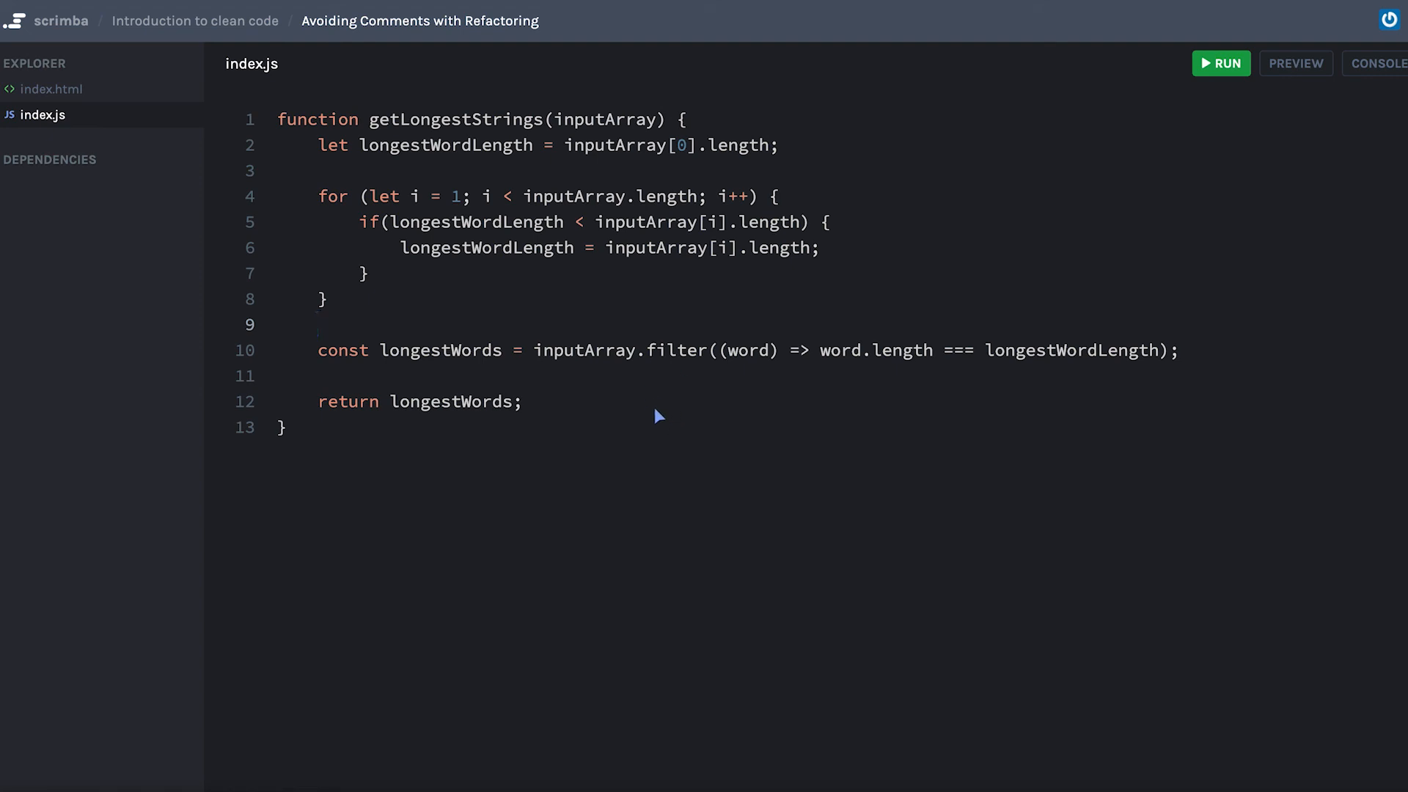
{"action": "left_click_drag", "start_coordinate": [815, 221], "coordinate": [392, 226]}
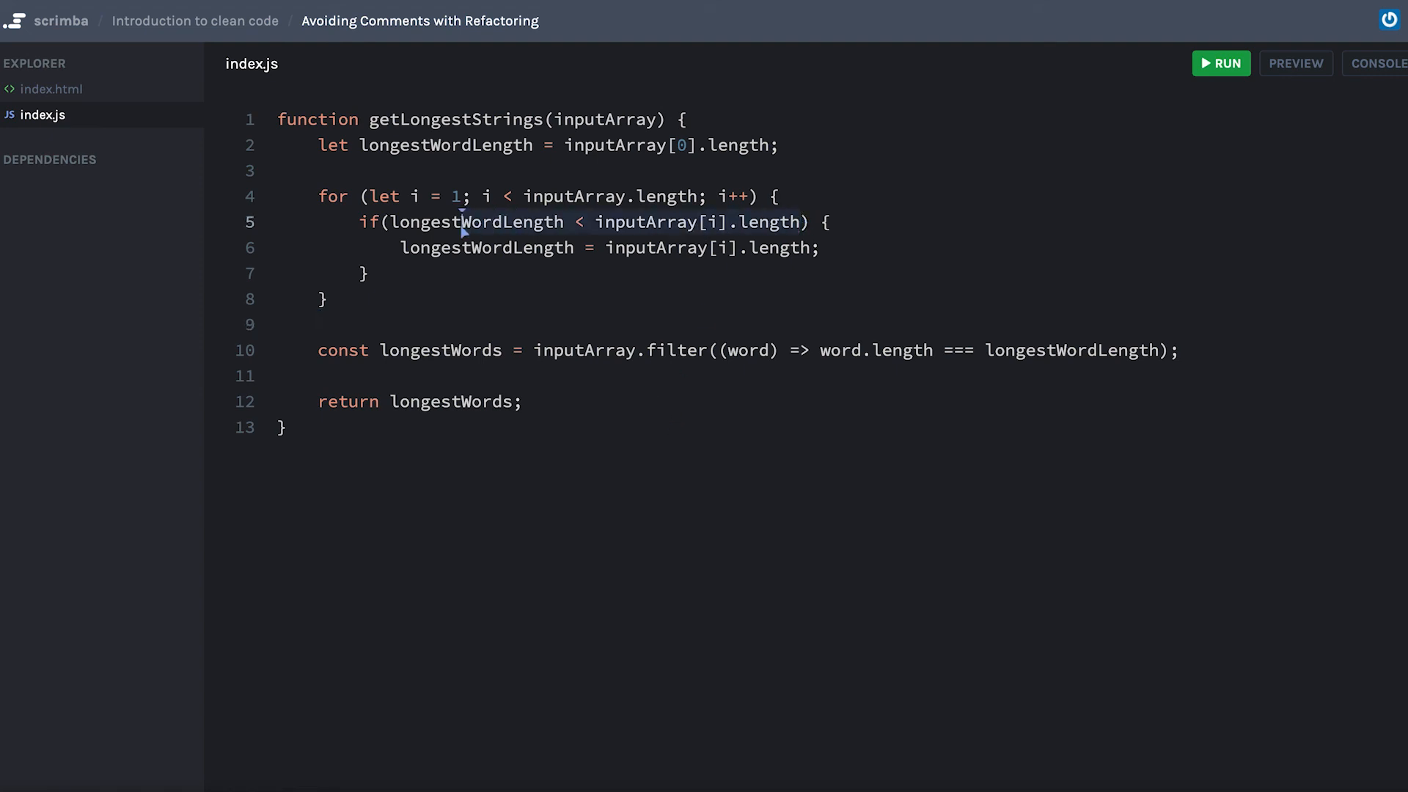
{"action": "left_click", "coordinate": [391, 297]}
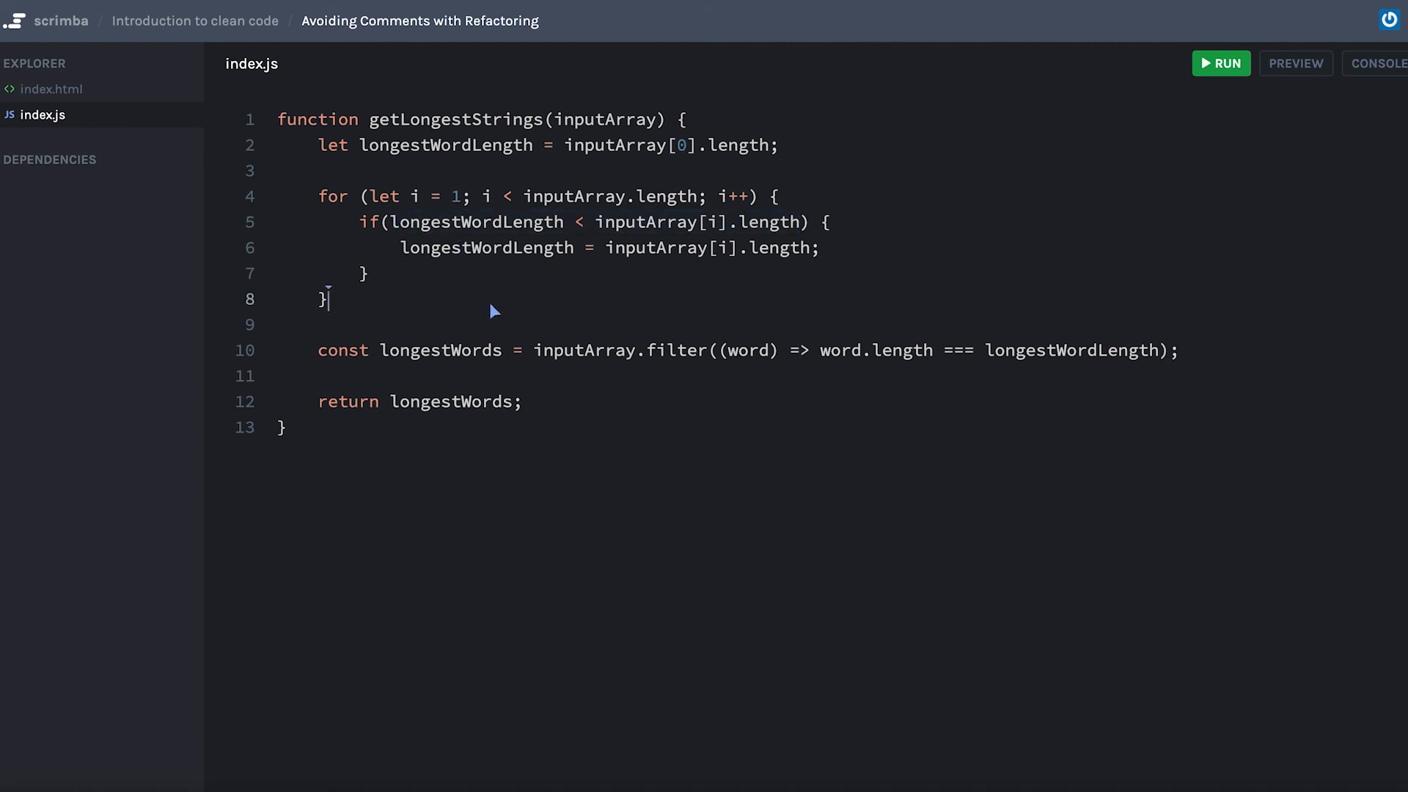